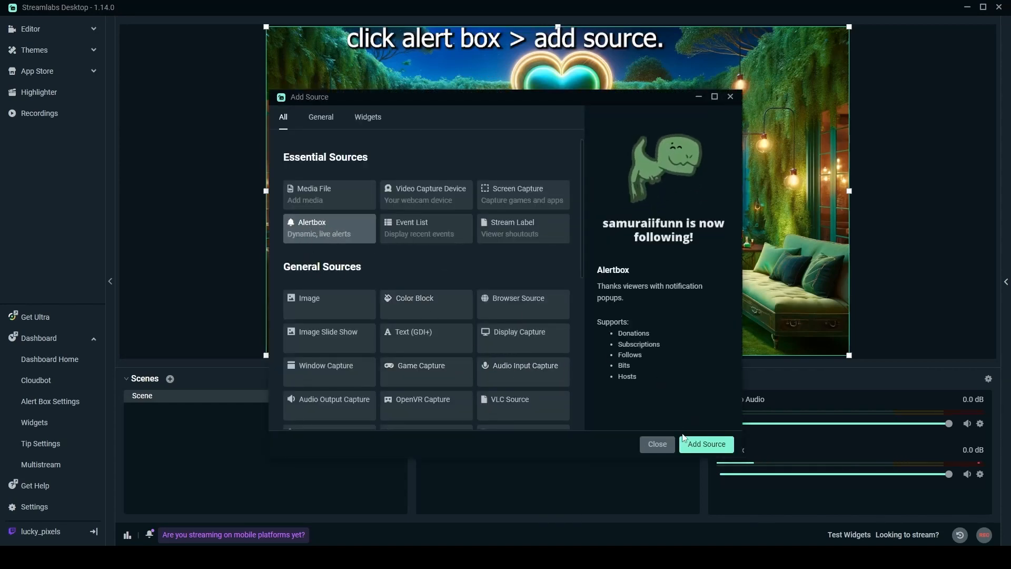
- Add an Alertbox source to the scene, keeping the suggested name Alertbox
click(706, 444)
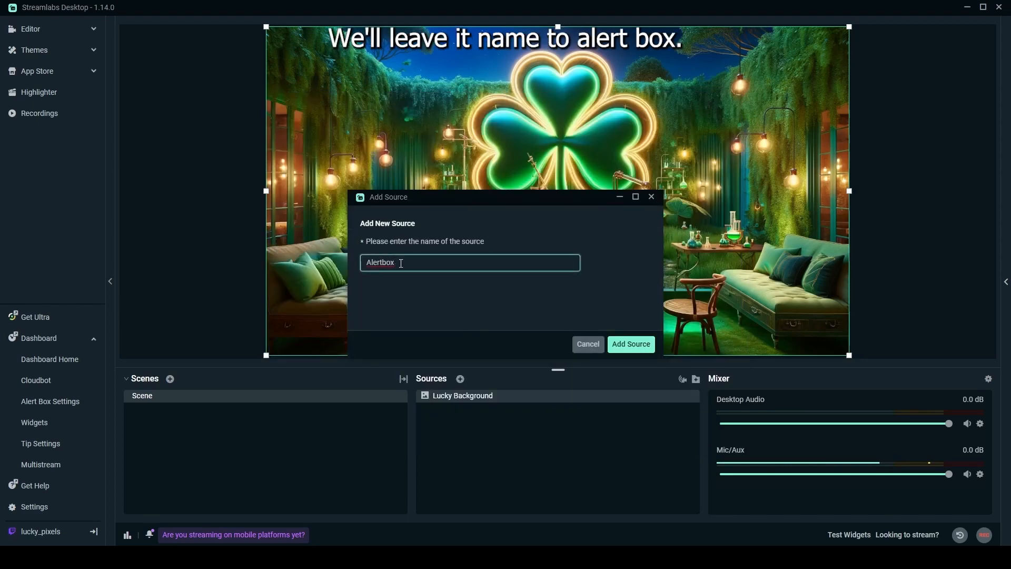
click(643, 344)
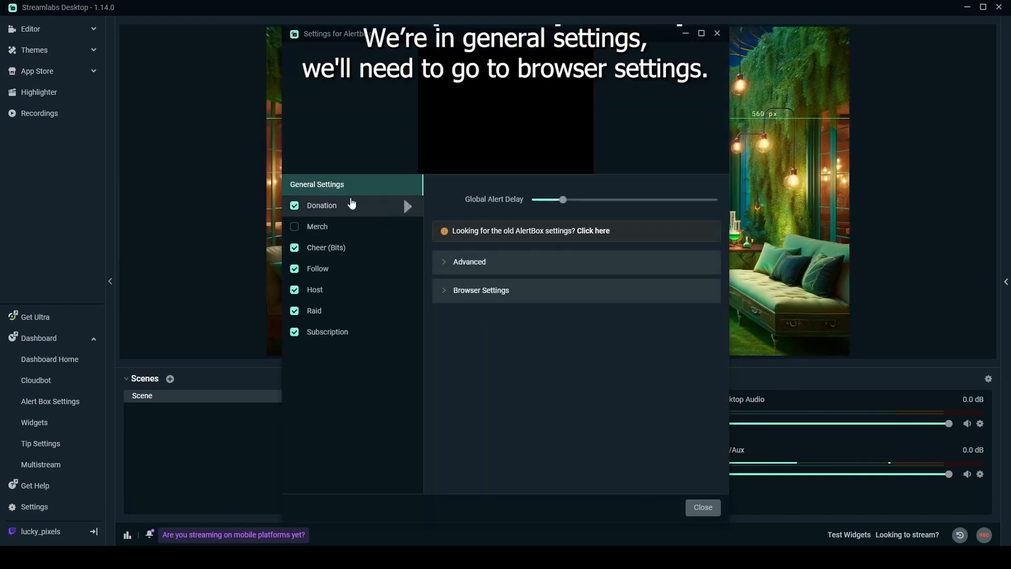
- Set the Alertbox browser size to 1920 by 1080 and enable audio control via Streamlabs Desktop
click(461, 292)
double_click(533, 311)
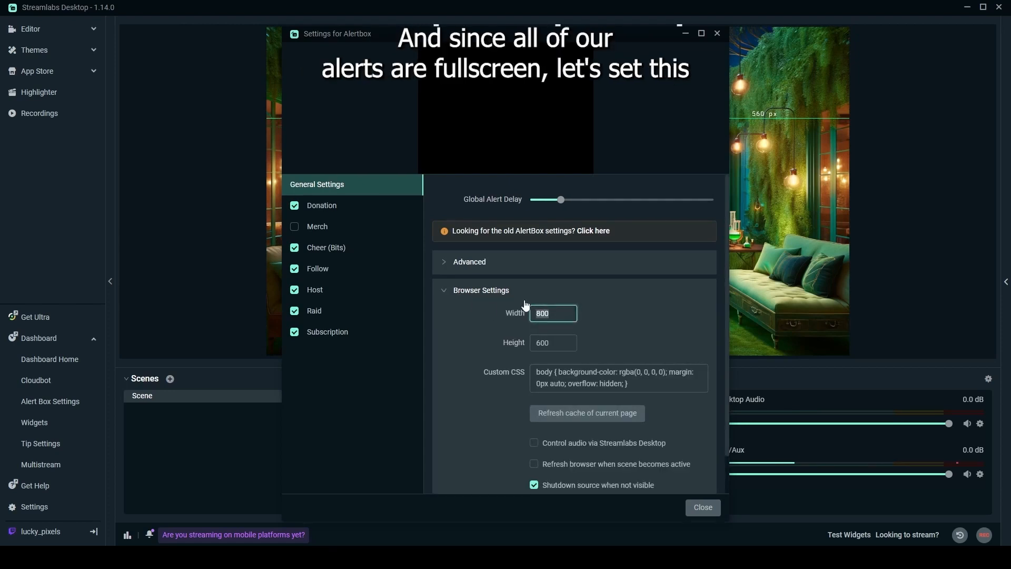
text(1920)
key(Tab)
text(180)
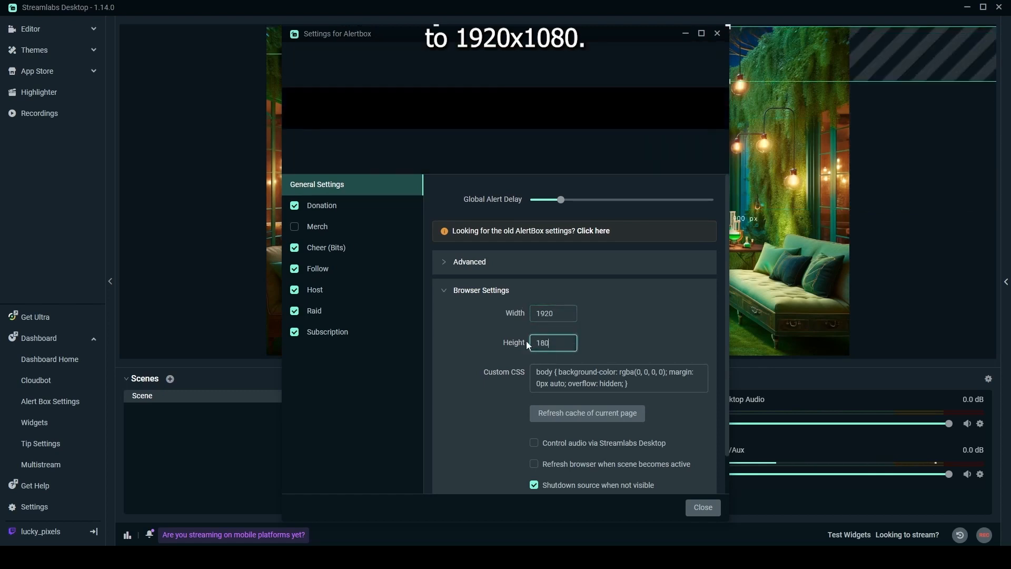
key(BackSpace)
key(BackSpace)
text(080)
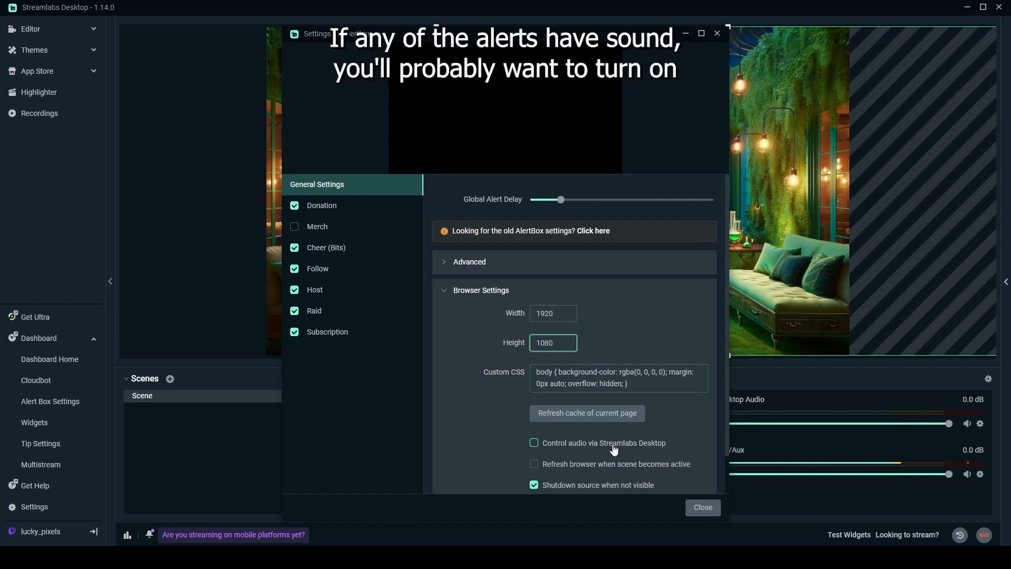
click(534, 444)
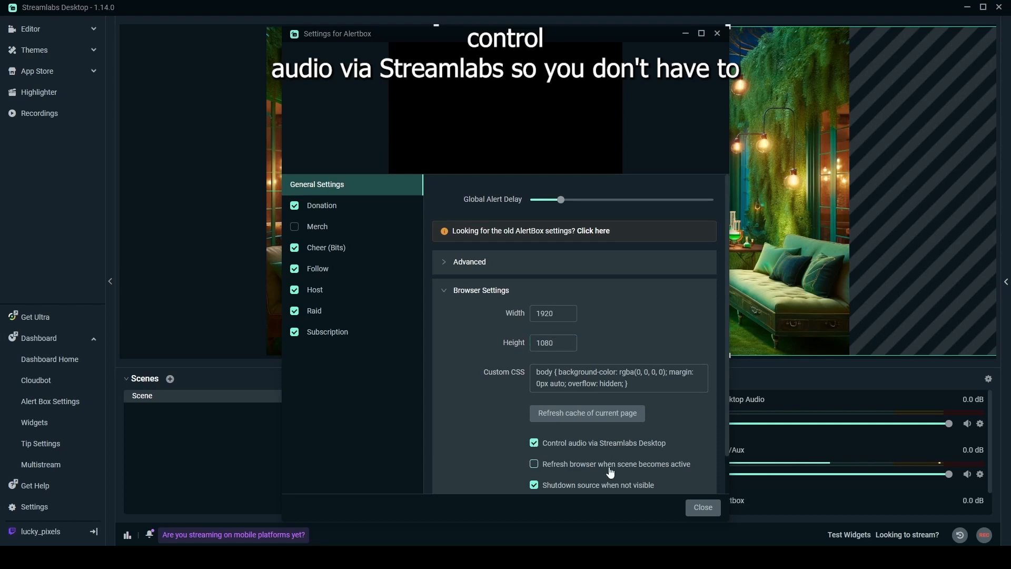
click(704, 510)
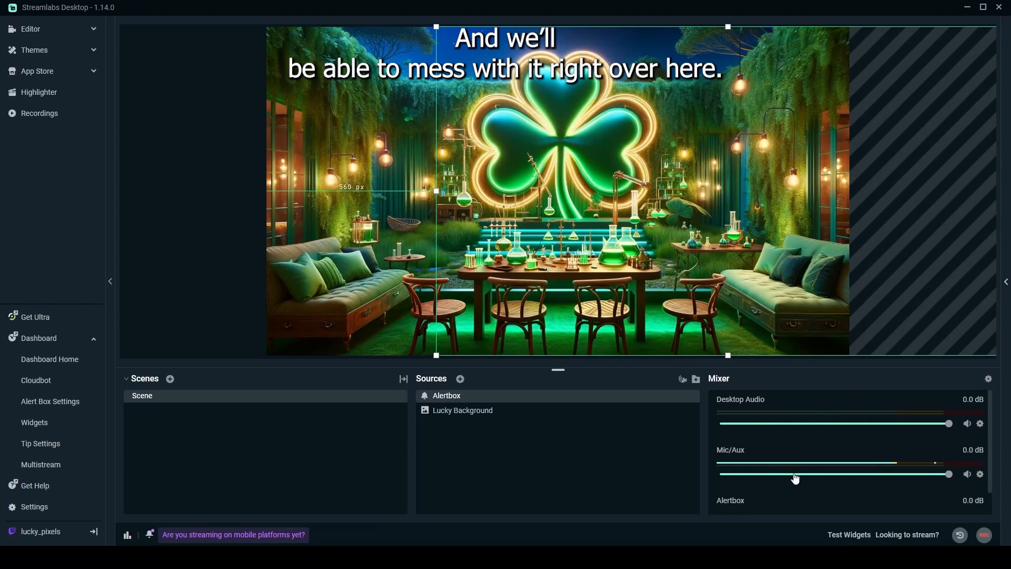
- Reopen the Alertbox source's properties to view the available alert types, and close them
mouse_move(451, 402)
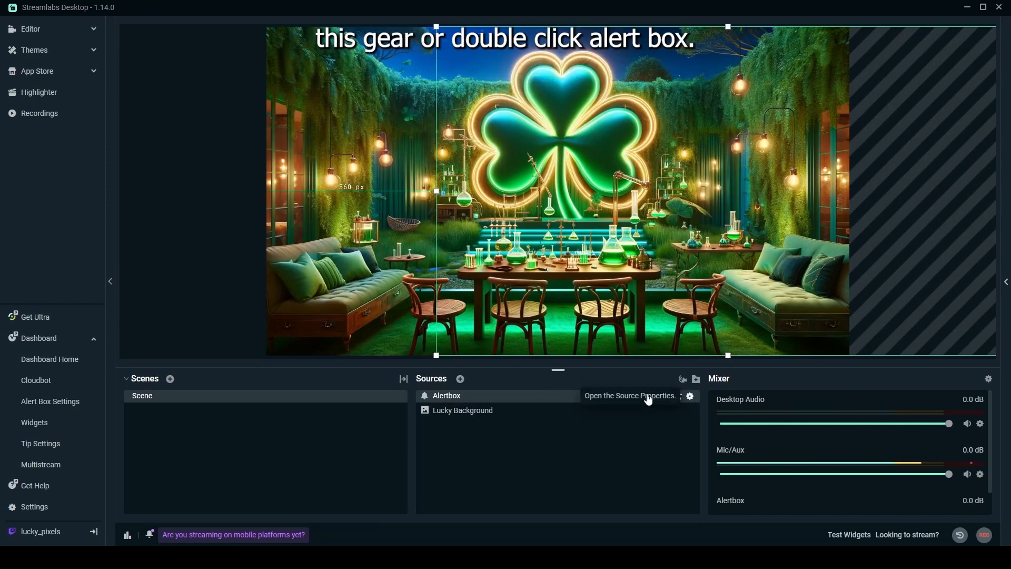
double_click(452, 402)
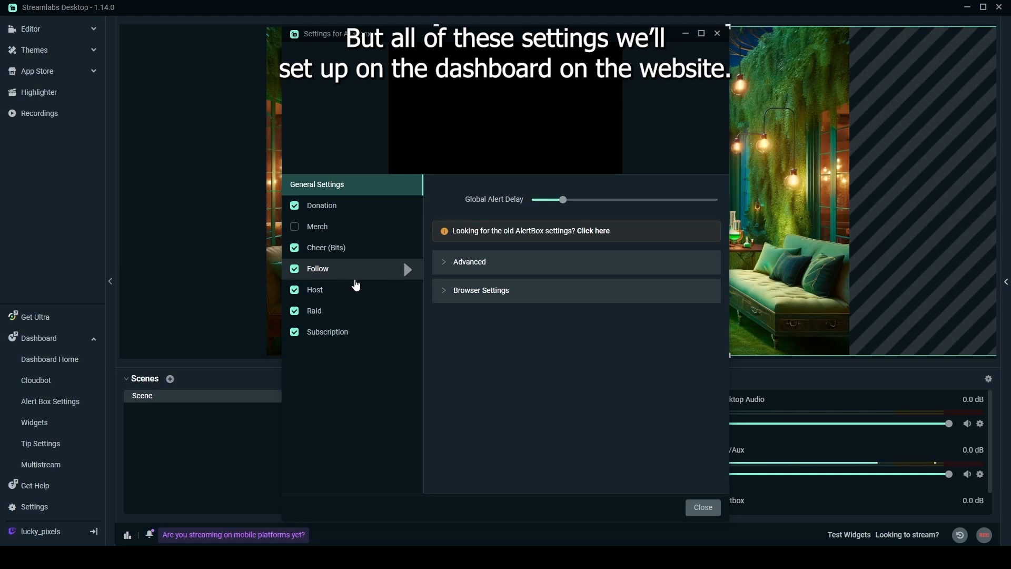
click(705, 510)
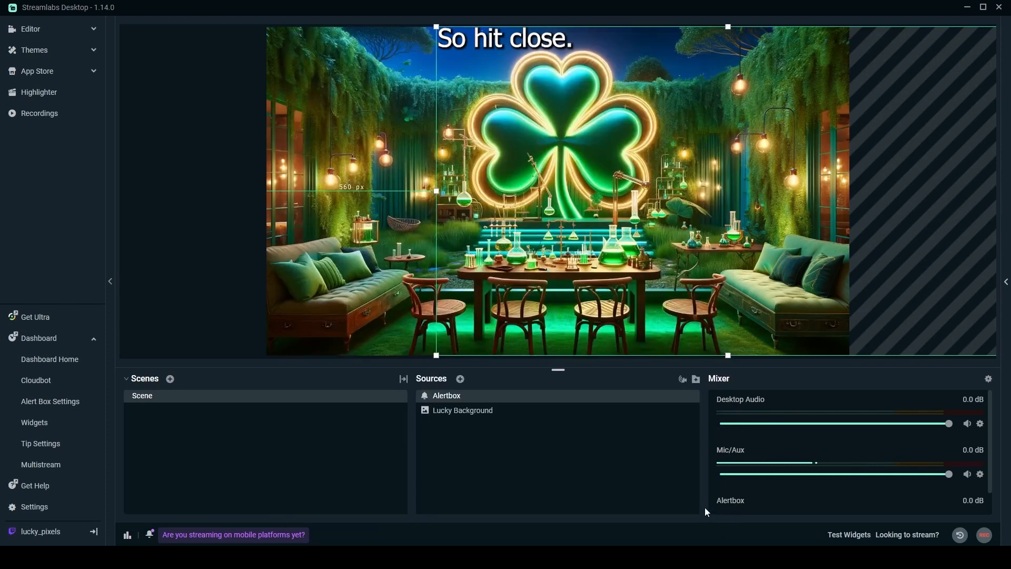
- Center the Alertbox source on the screen
right_click(500, 185)
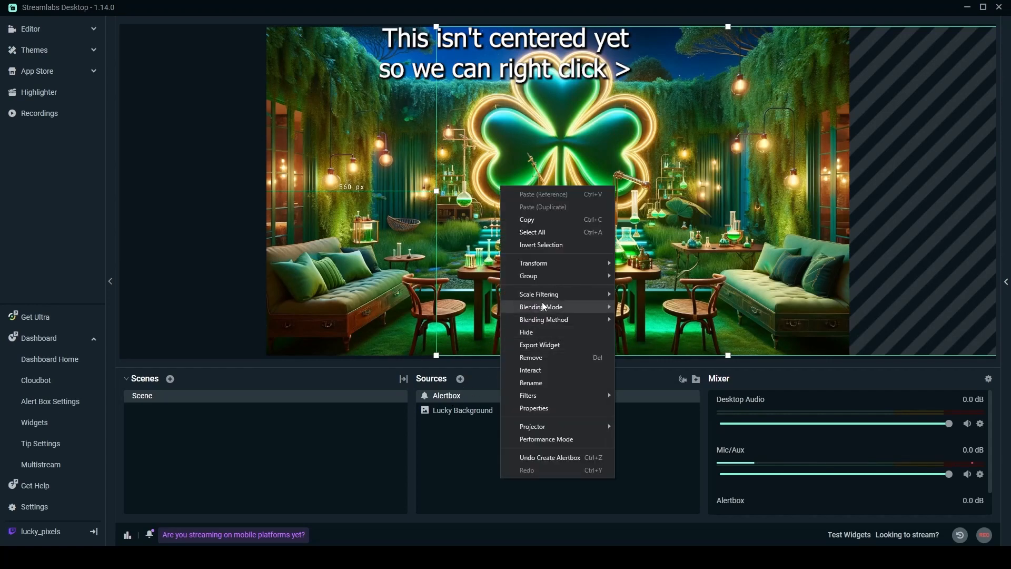
mouse_move(542, 266)
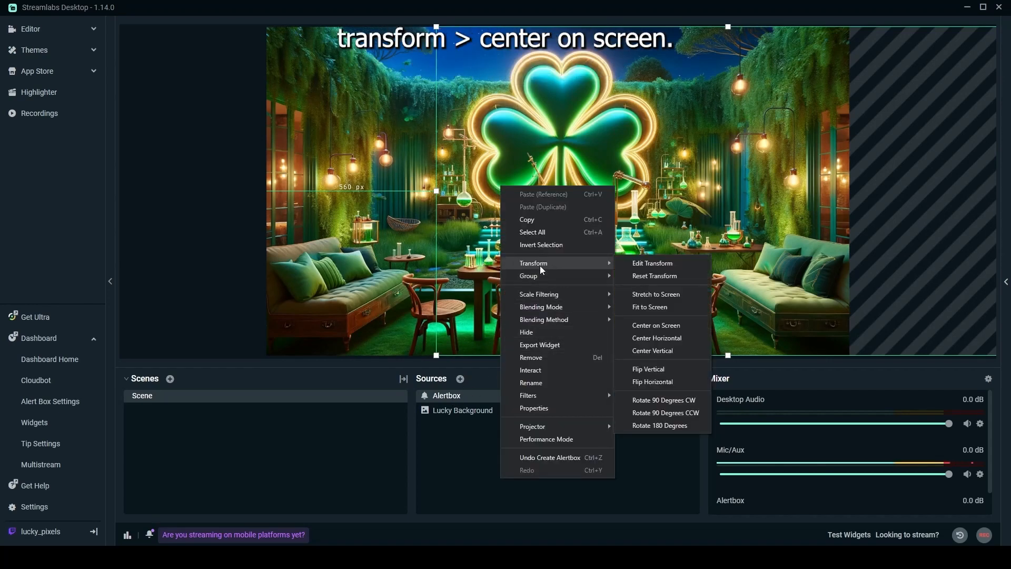
click(676, 329)
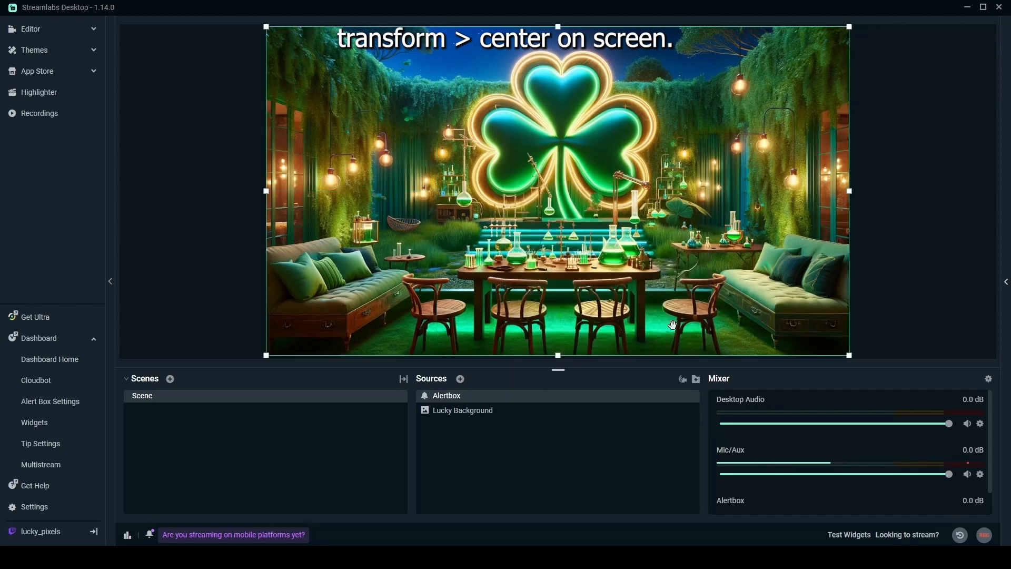
mouse_move(349, 191)
mouse_down()
mouse_move(453, 191)
mouse_move(372, 189)
mouse_up()
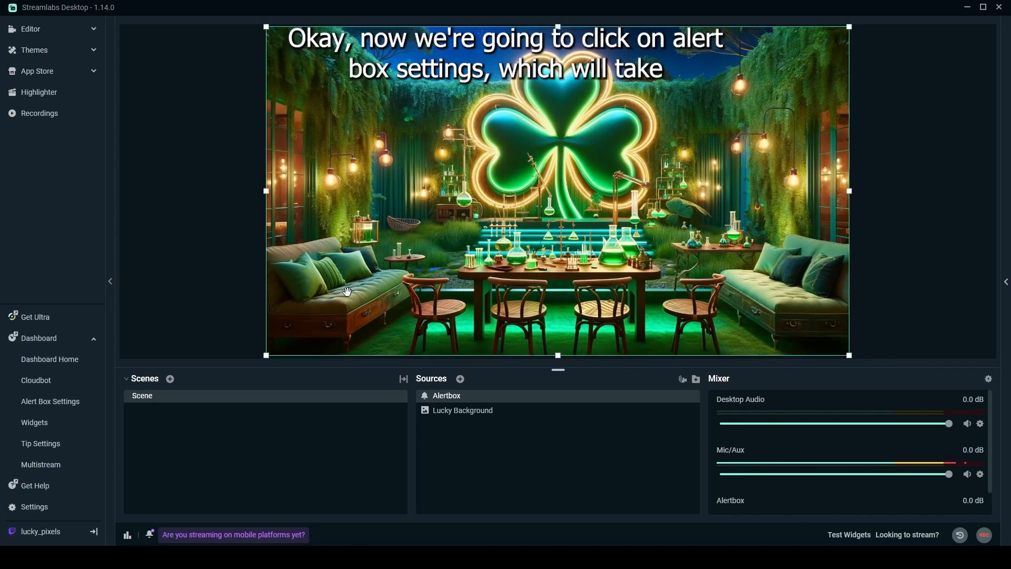
- Open the web dashboard's alert box settings, set the general layout to text over the image, and save
click(36, 407)
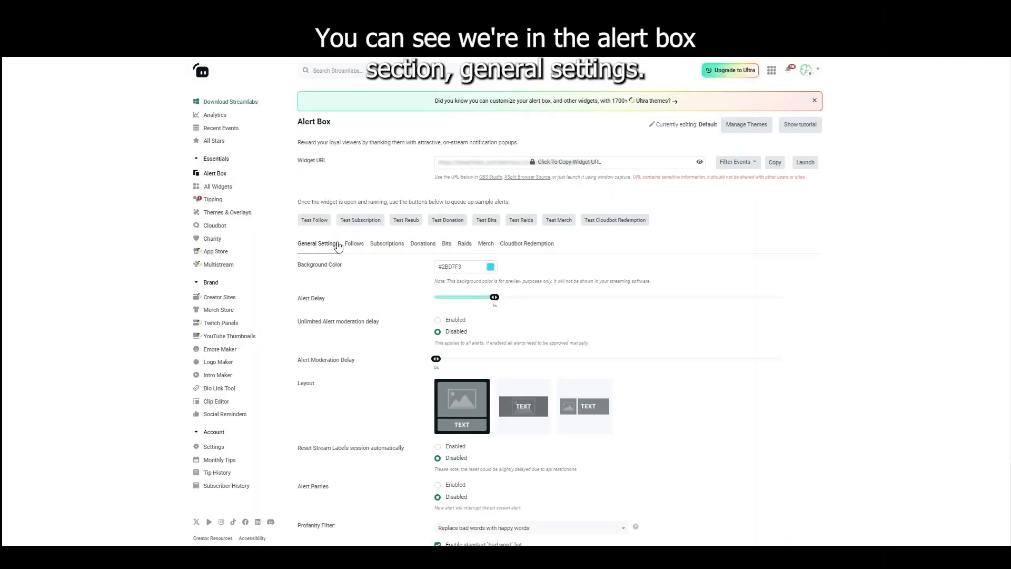
scroll(534, 372, down, 1)
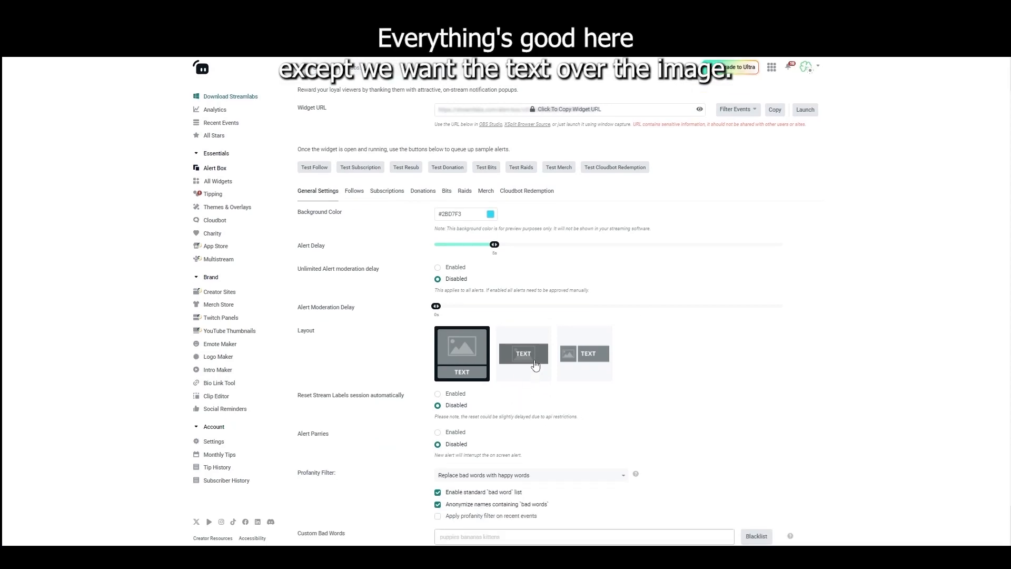
click(529, 358)
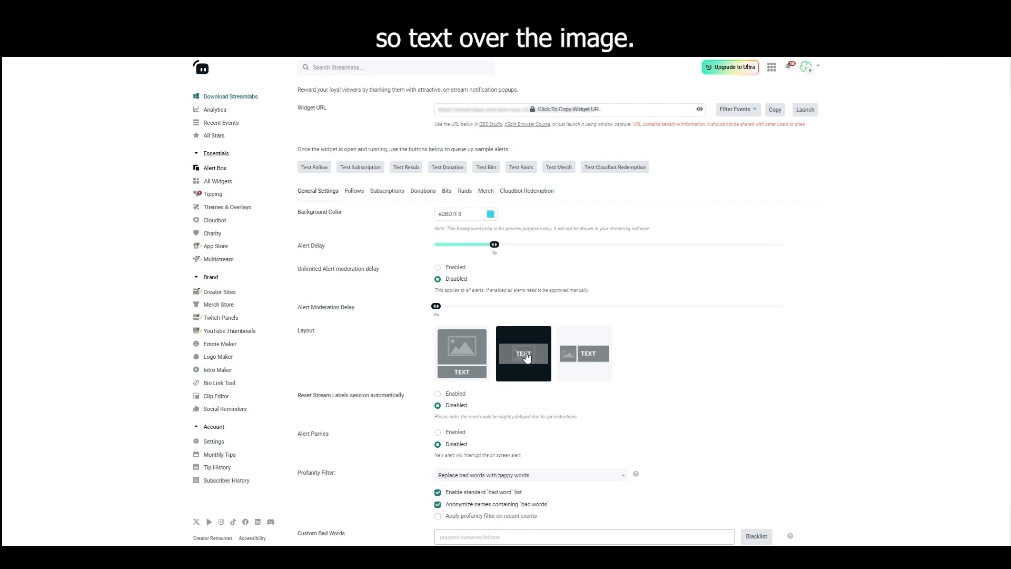
scroll(520, 363, down, 1)
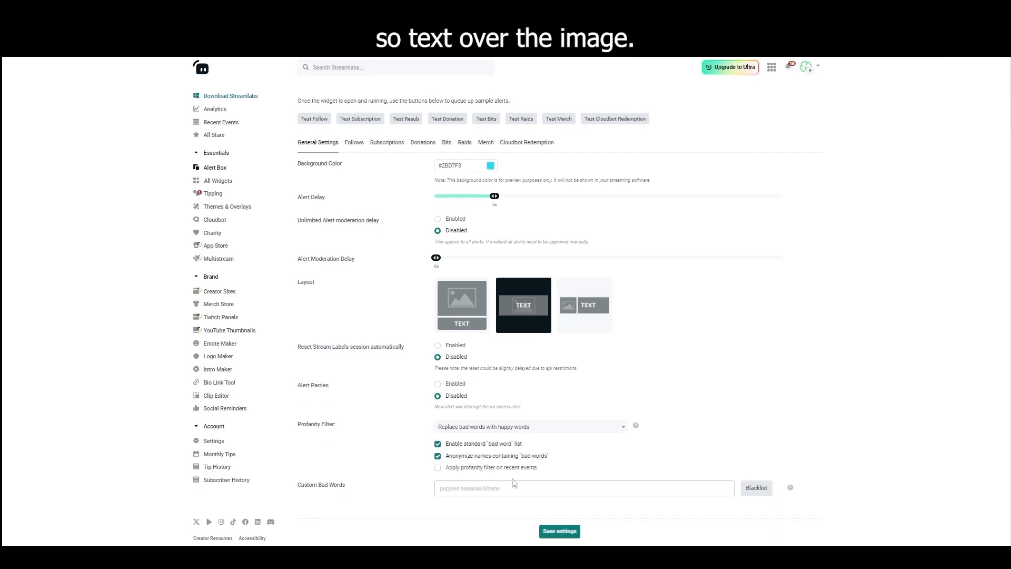
click(559, 531)
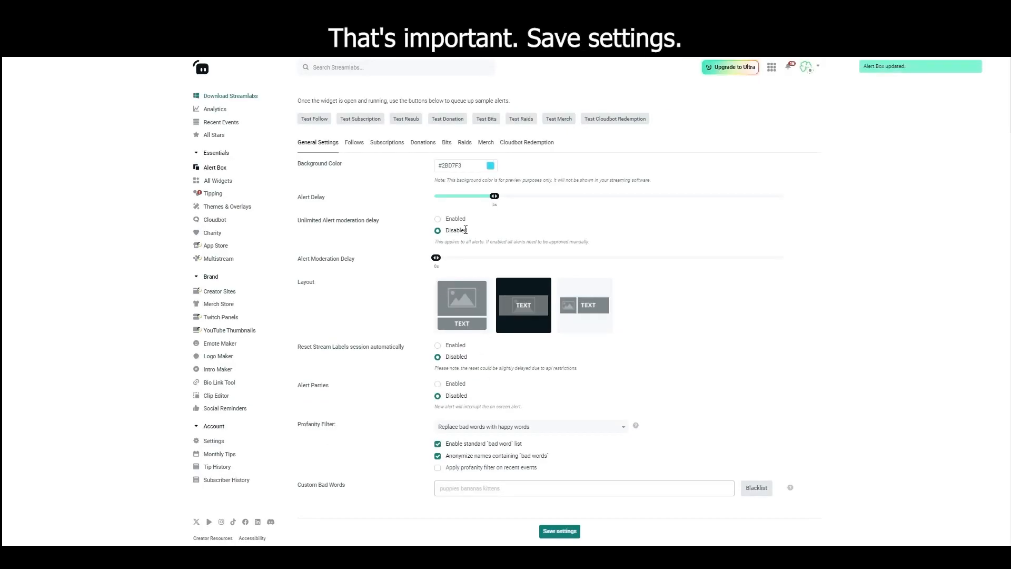
- Set the follow alert's layout to text over the image, leaving its text animation at None
click(353, 143)
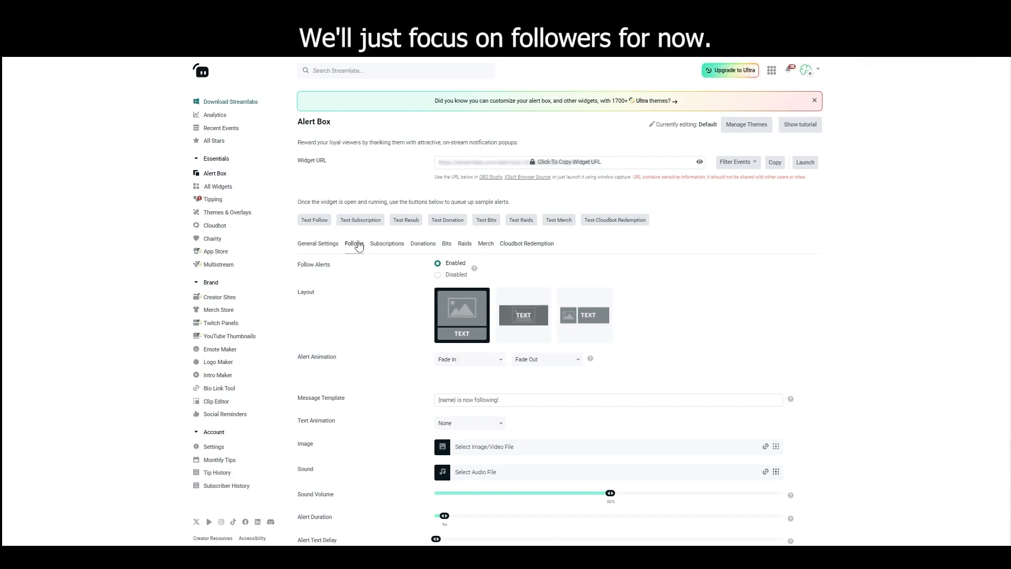
click(523, 322)
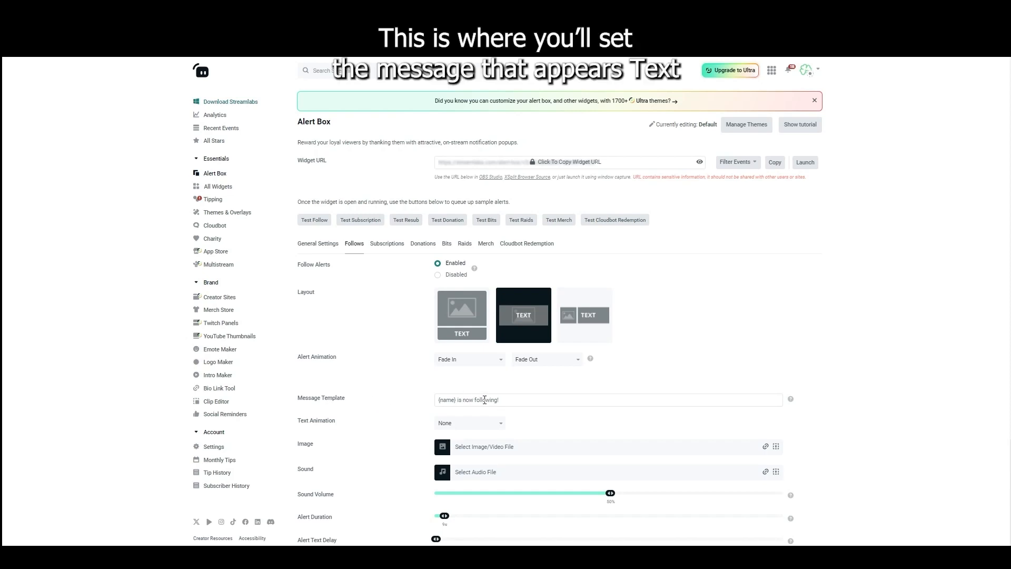
scroll(427, 388, down, 1)
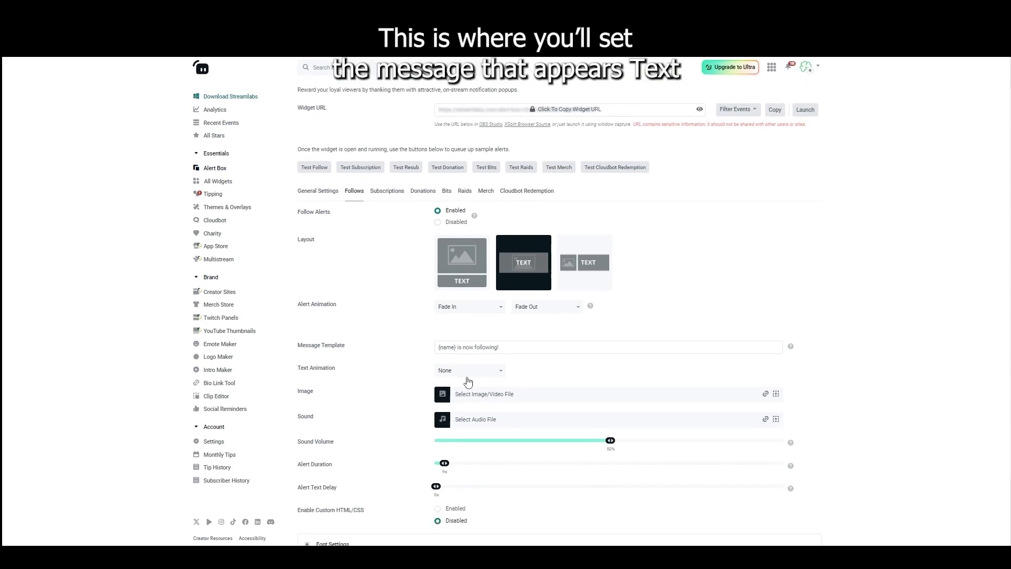
click(473, 371)
click(461, 373)
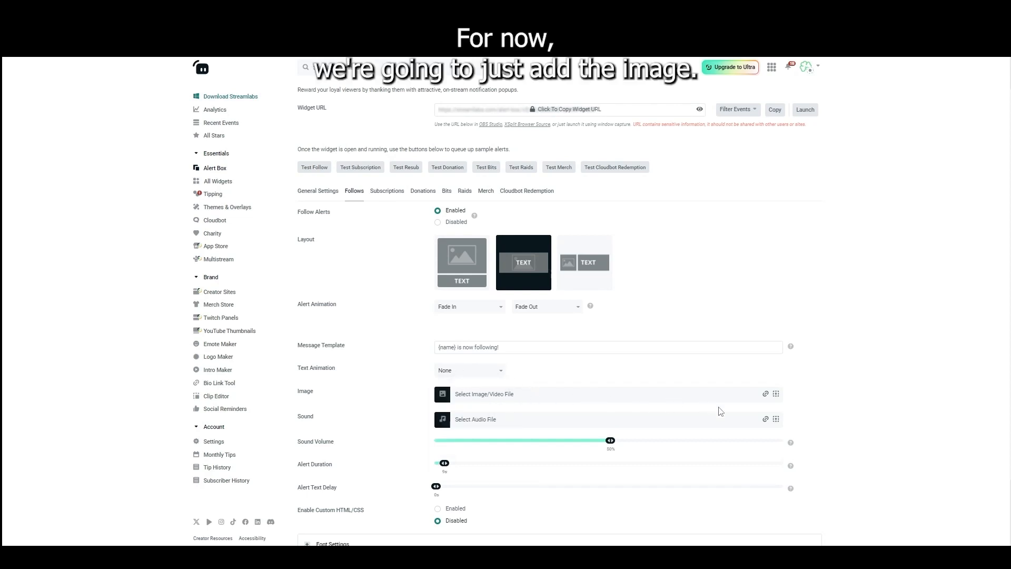
- Upload Cheese Rain.webm to the images gallery and select it as the follow alert's image
click(776, 394)
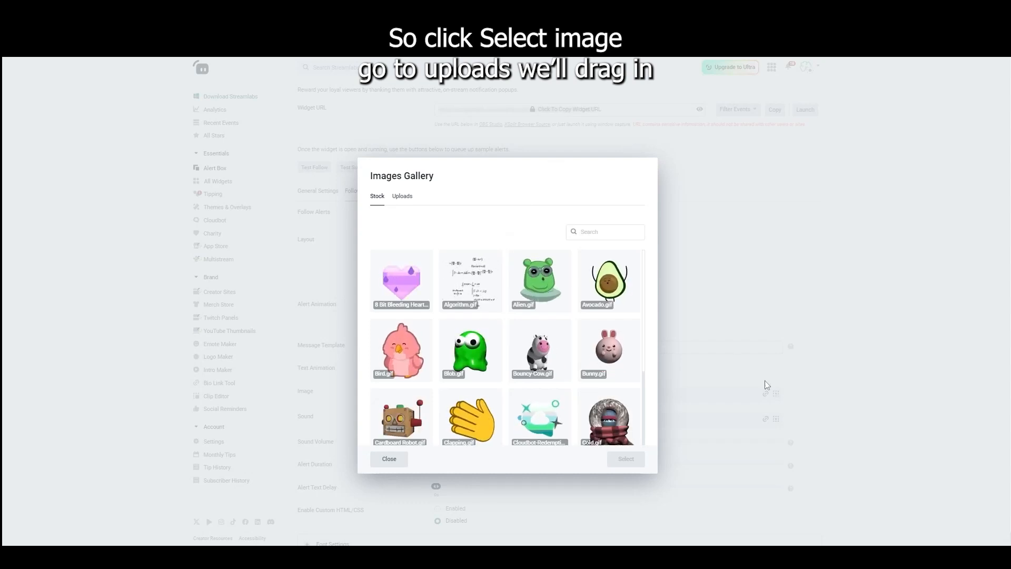
click(398, 199)
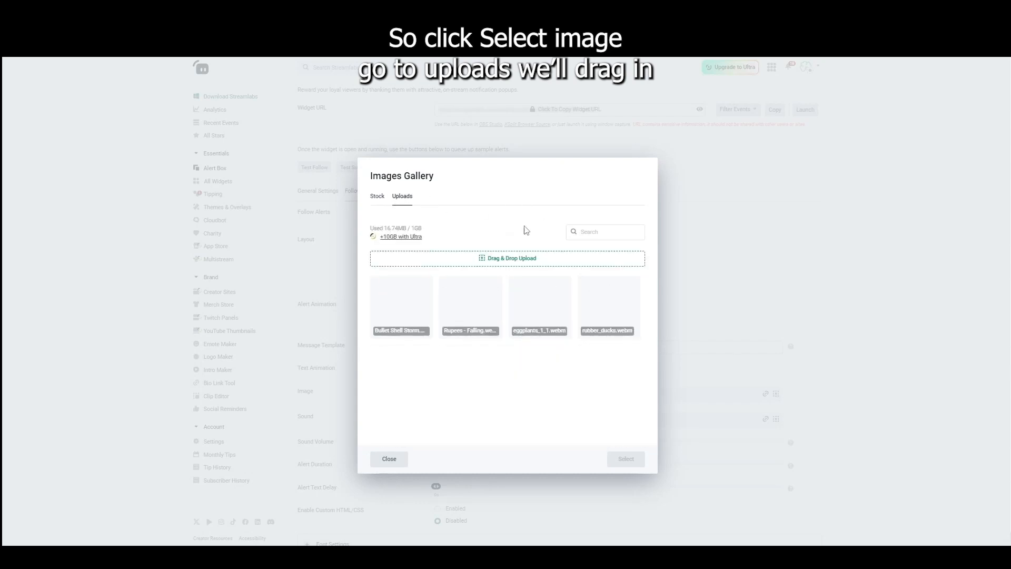
drag(1010, 303, 491, 271)
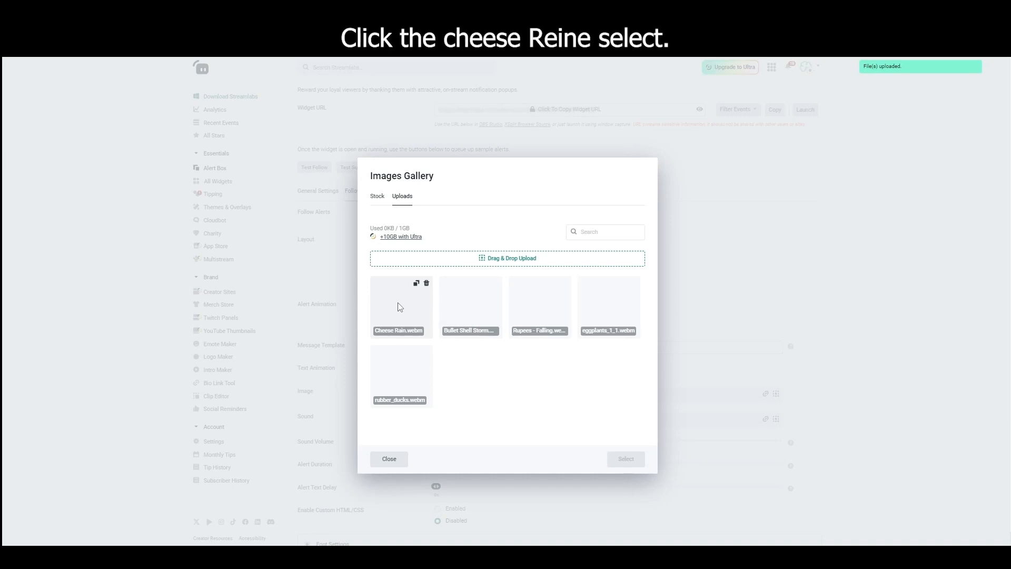
click(402, 300)
click(626, 458)
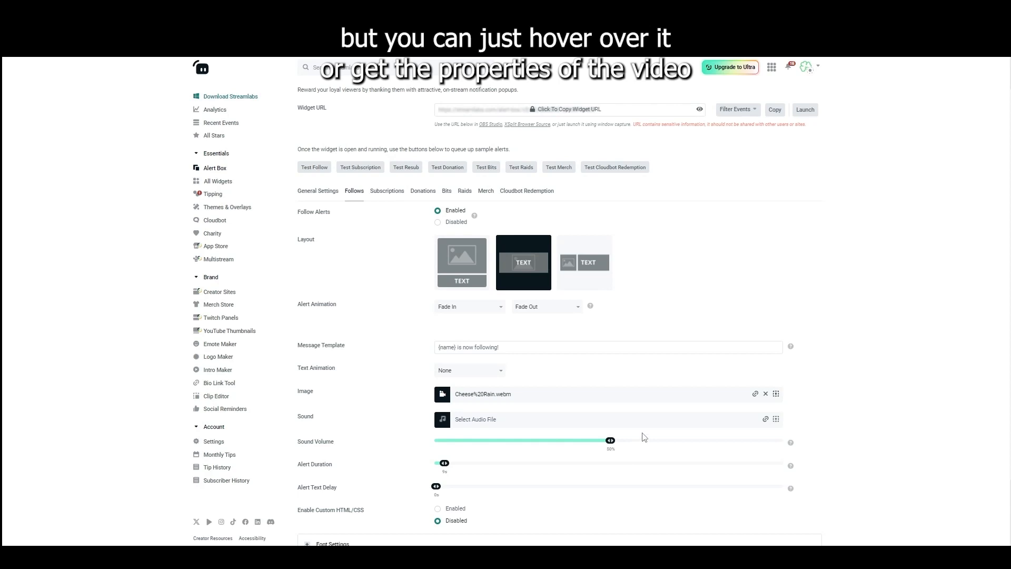
- Set the follow alert's duration to 14 seconds
drag(446, 467, 451, 465)
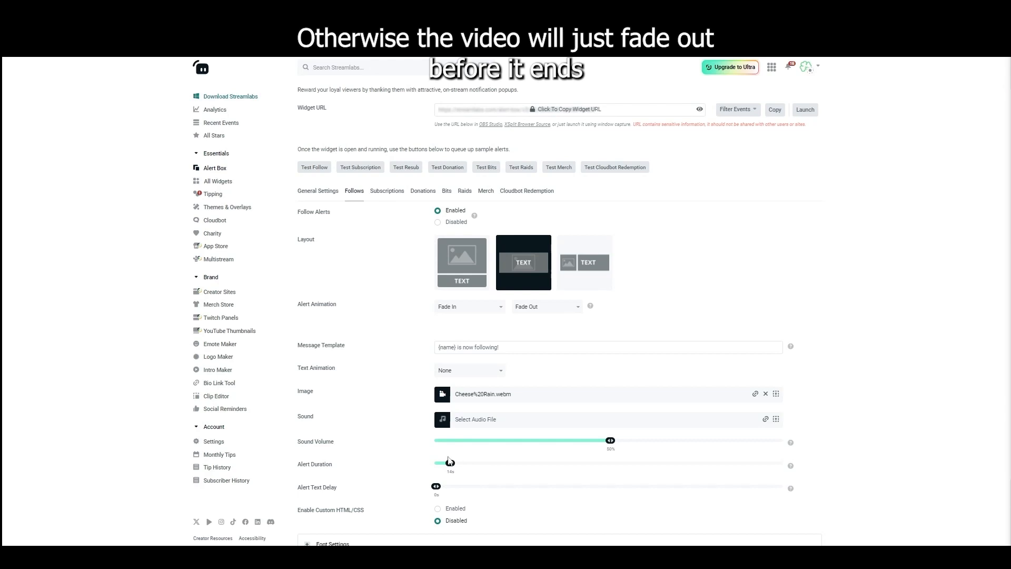
scroll(450, 419, down, 1)
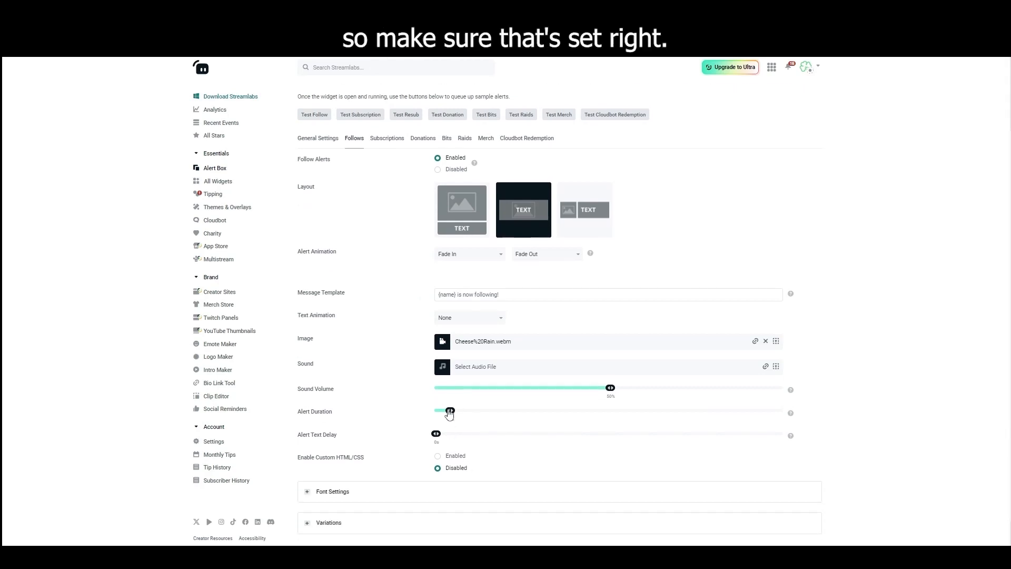
scroll(366, 468, down, 1)
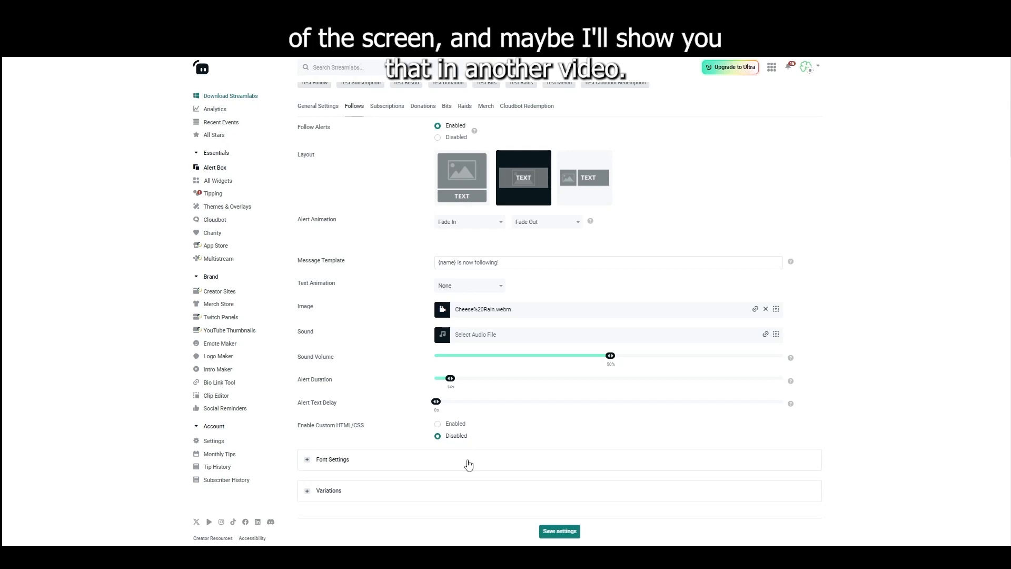
- Expand the follow alert's font settings and variations, disable the Rupees variation, and save the settings
click(307, 459)
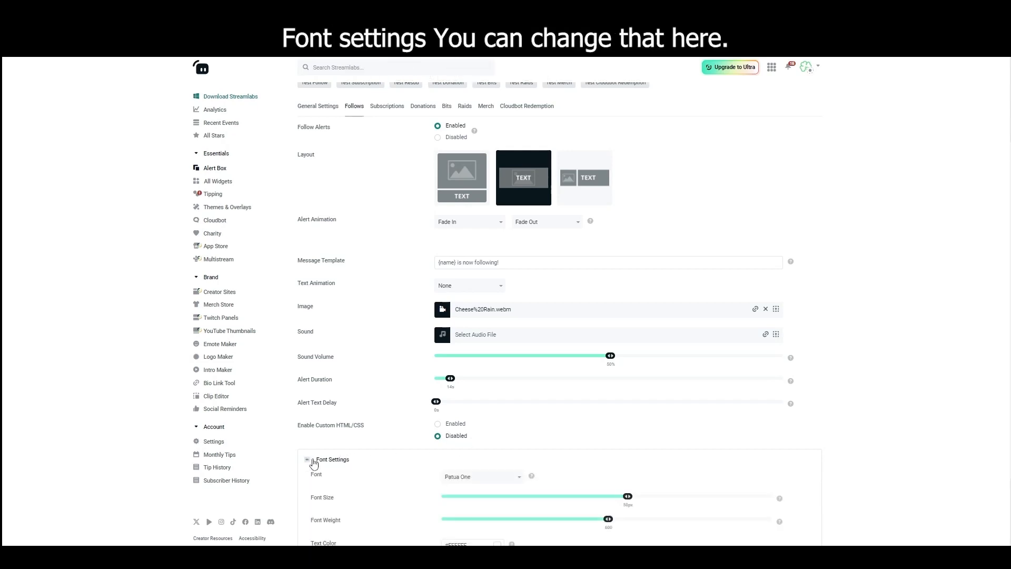
scroll(390, 442, down, 2)
click(319, 492)
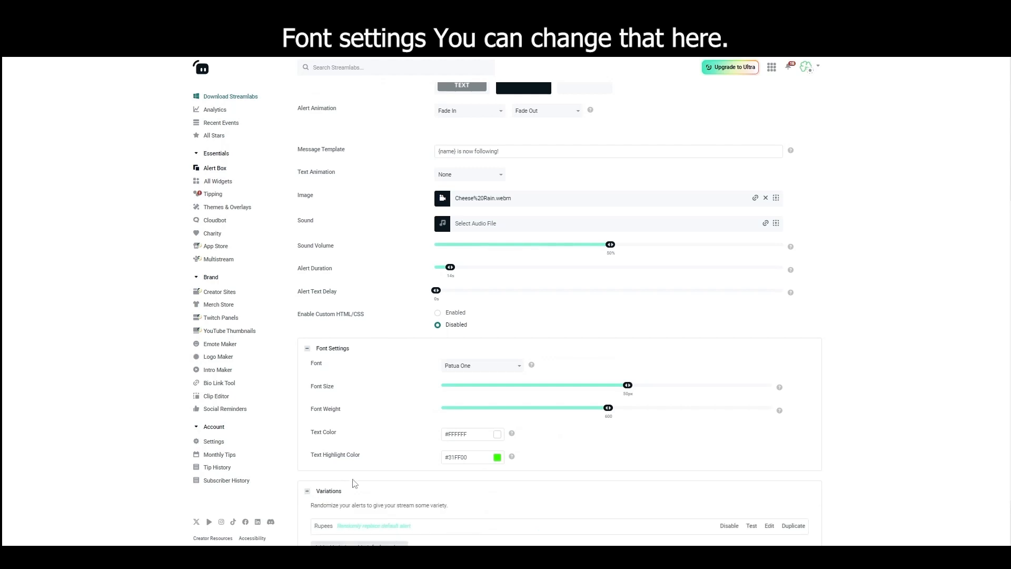
scroll(445, 474, down, 1)
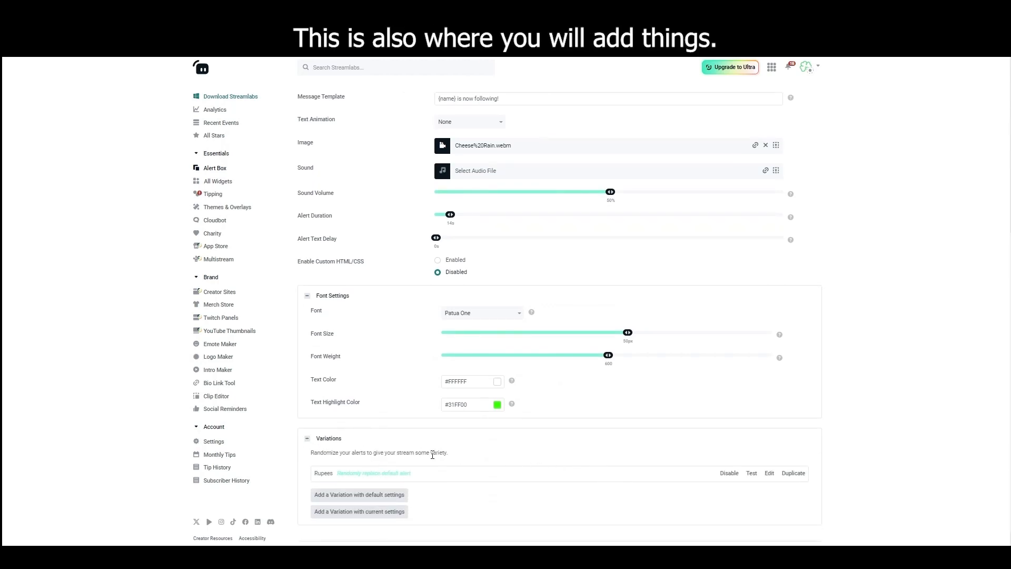
scroll(400, 432, up, 1)
scroll(628, 482, down, 1)
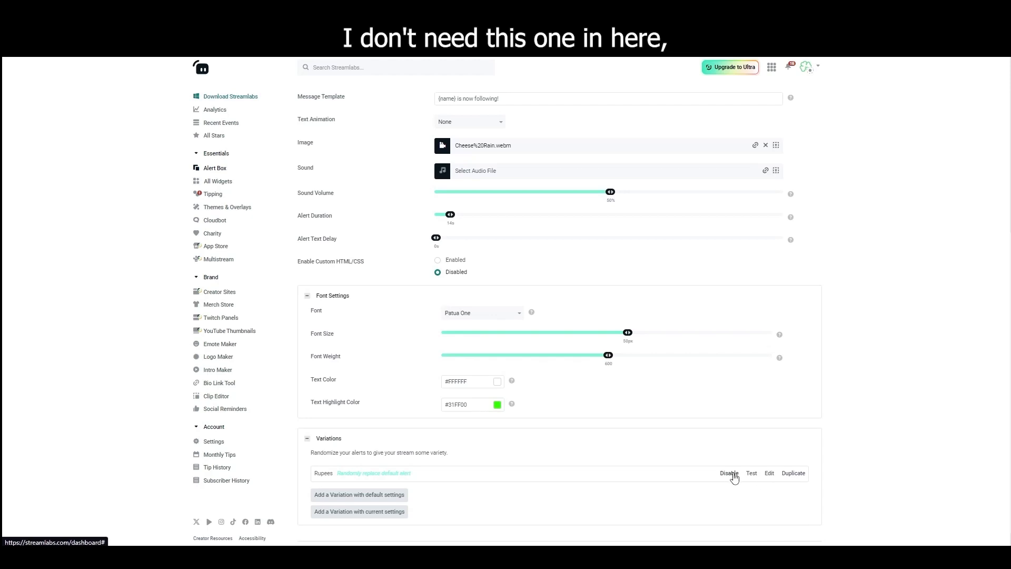
click(731, 474)
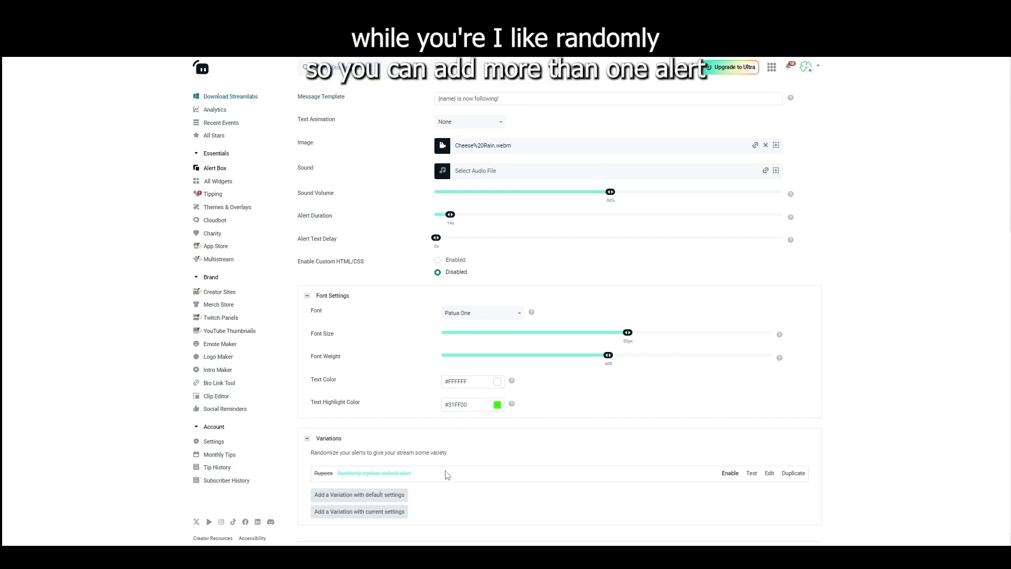
scroll(466, 450, up, 5)
scroll(470, 390, down, 3)
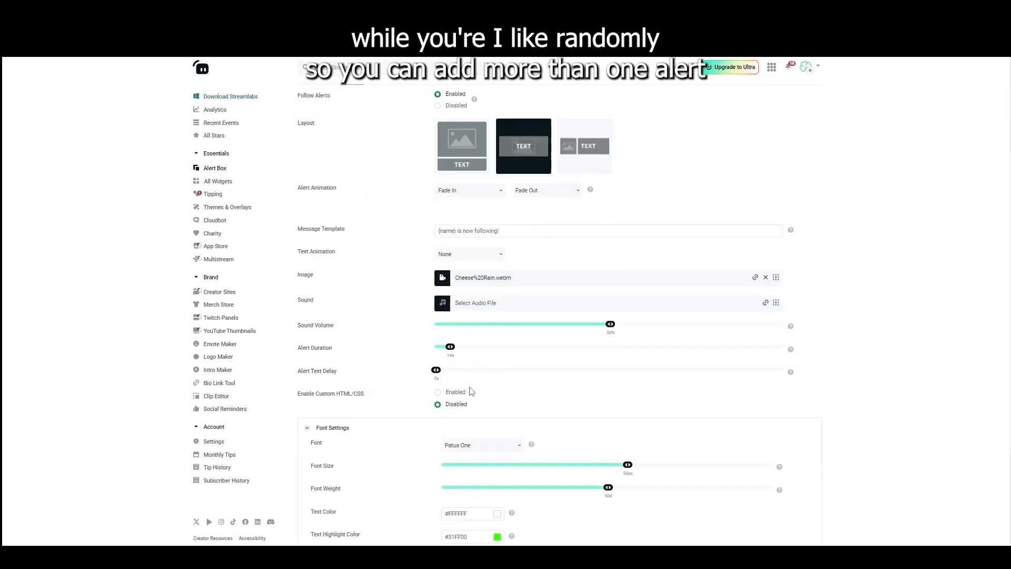
scroll(471, 392, down, 3)
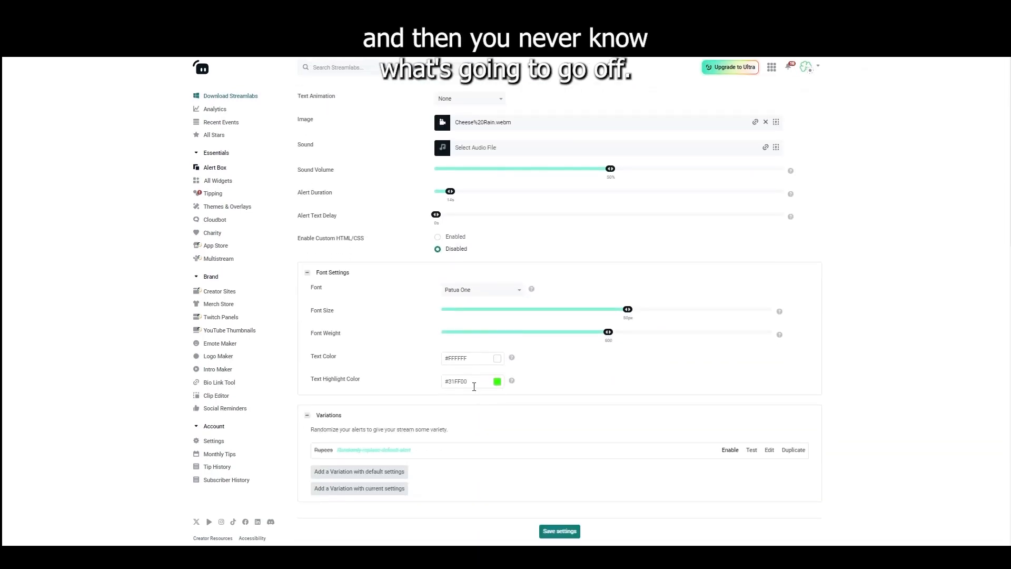
click(558, 532)
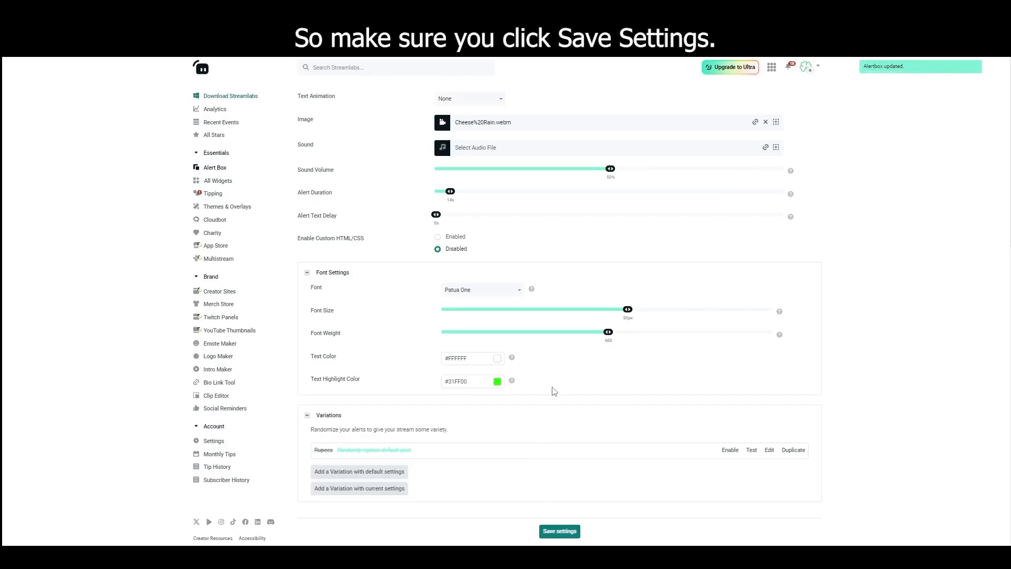
- Trigger a test follow alert
scroll(568, 375, up, 3)
scroll(579, 366, up, 2)
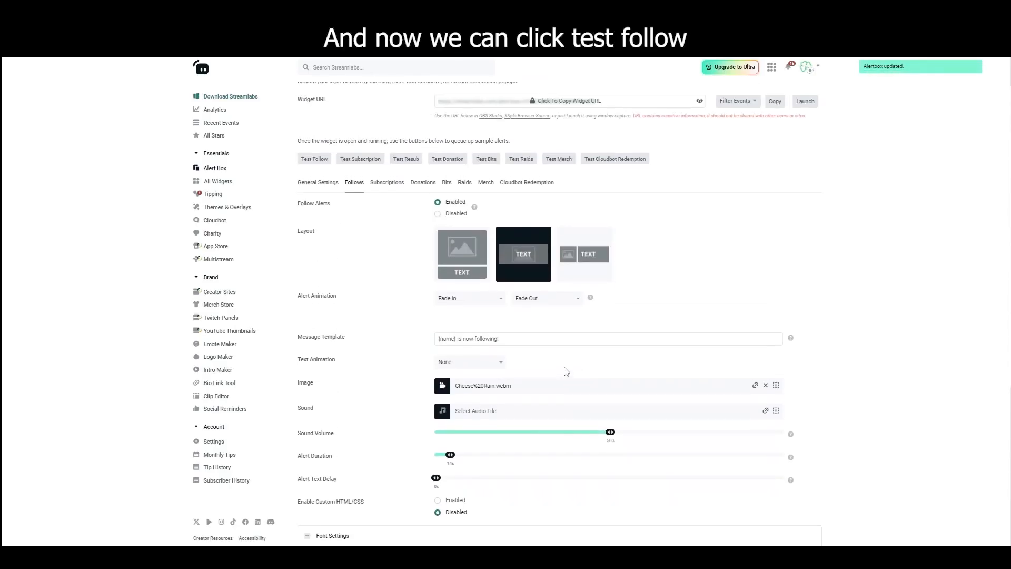